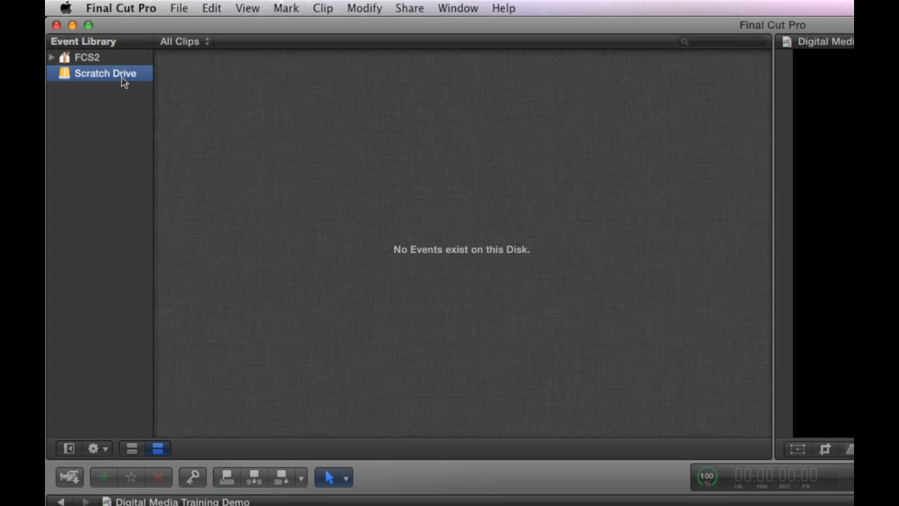
- Check the events stored on the FCS2 drive, and open the Camera Import window for the connected Sony HDV-VCR
click(51, 57)
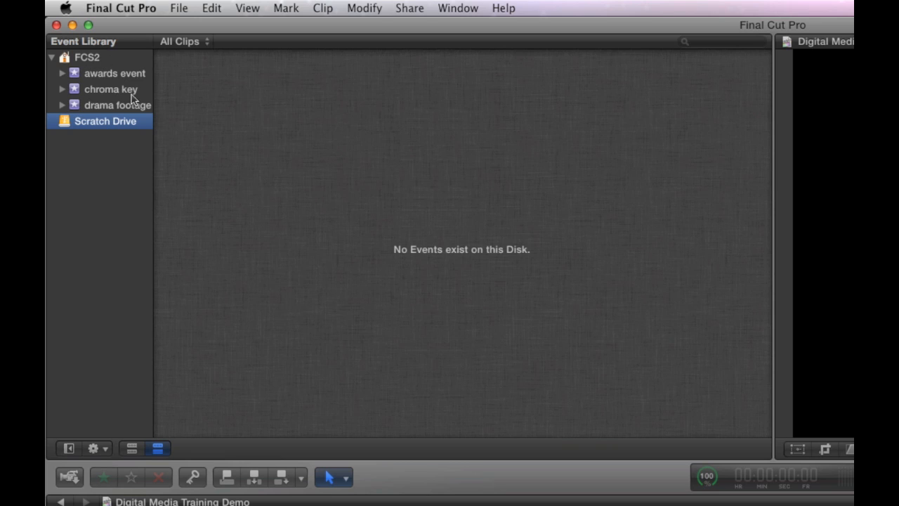
click(52, 58)
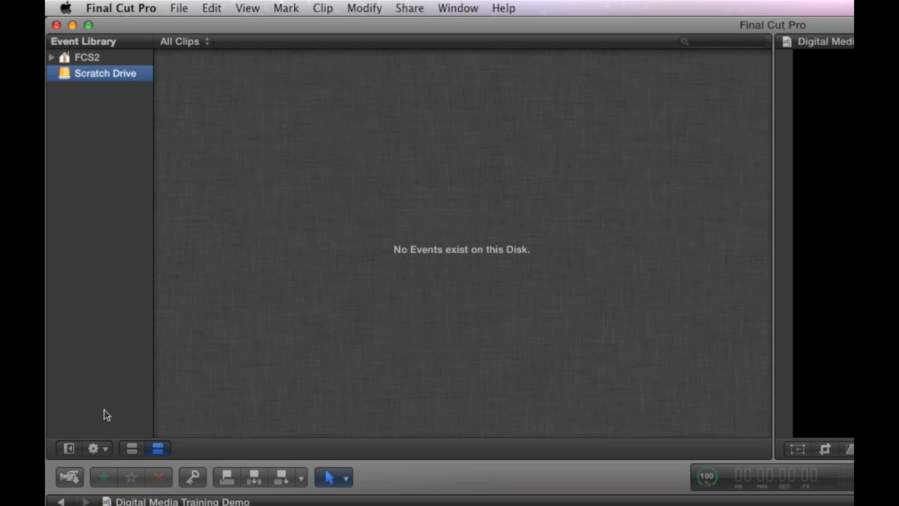
click(72, 478)
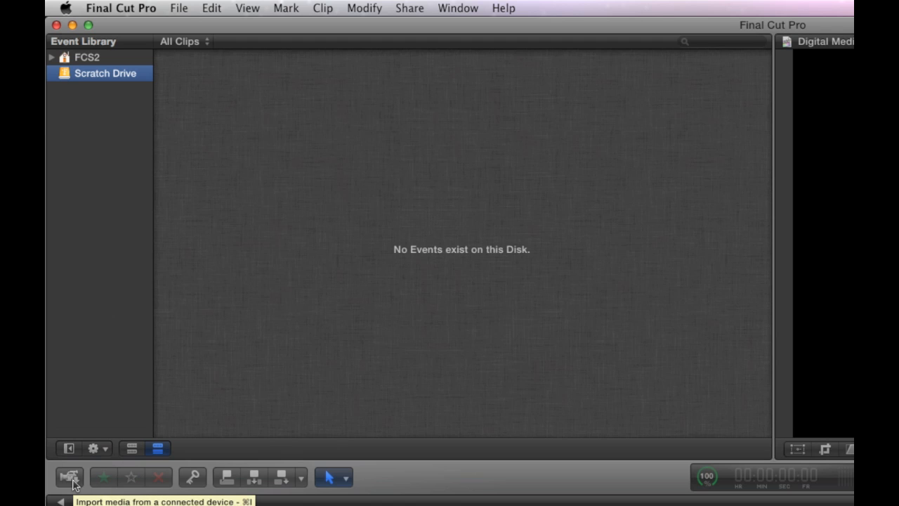
click(70, 478)
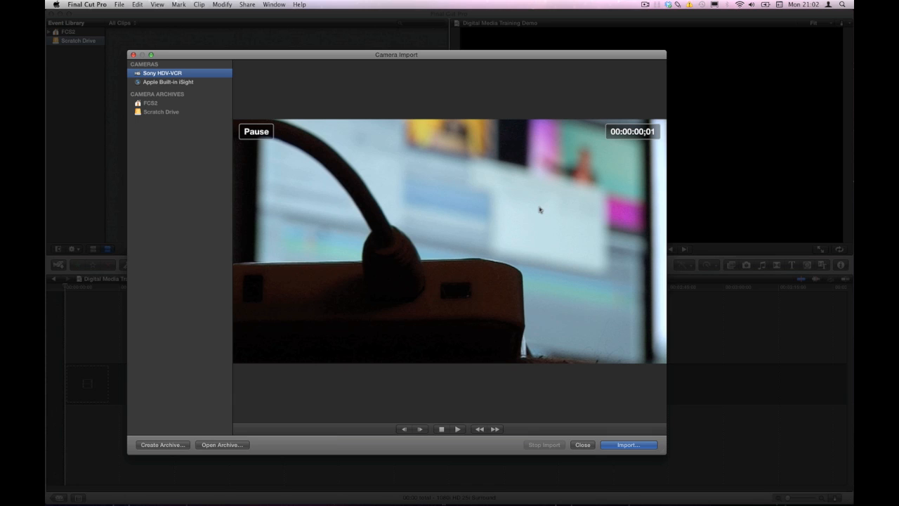
- Preview the tape in the camera by playing, rewinding and fast-forwarding through it, and pause it
click(457, 429)
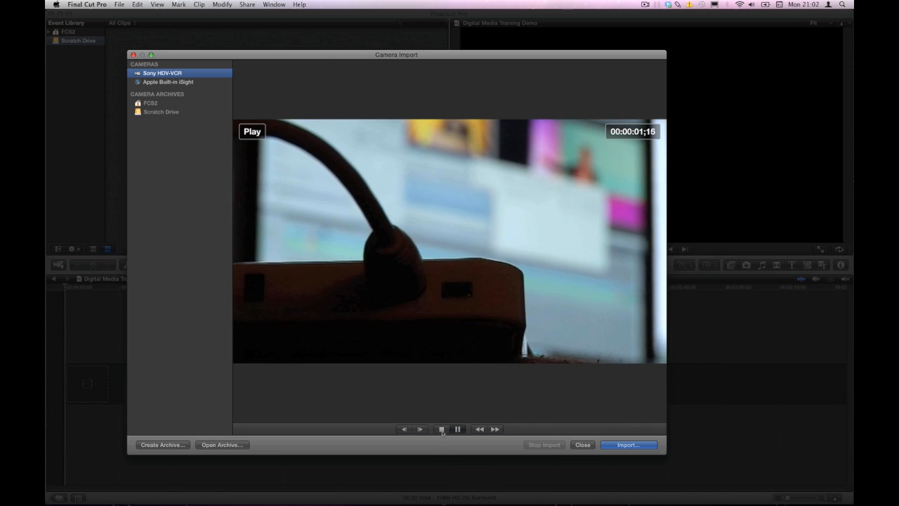
key(j)
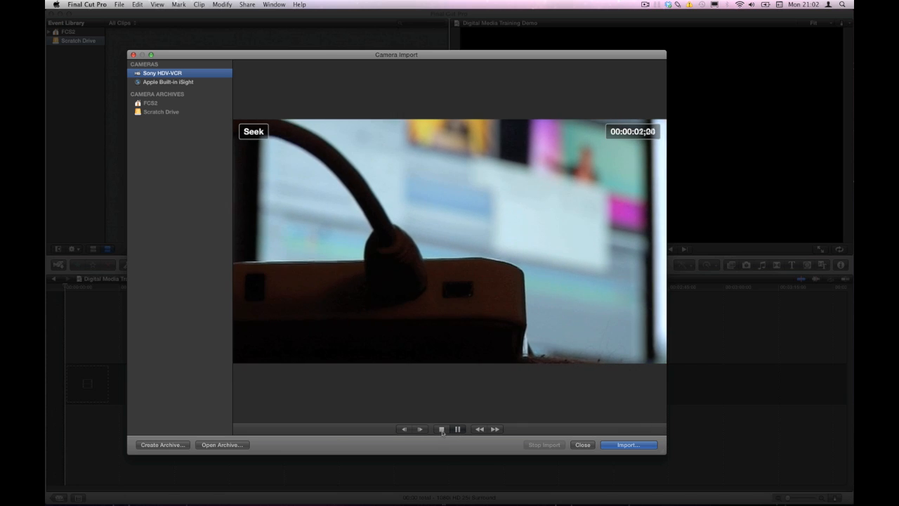
key(k)
key(l)
key(l)
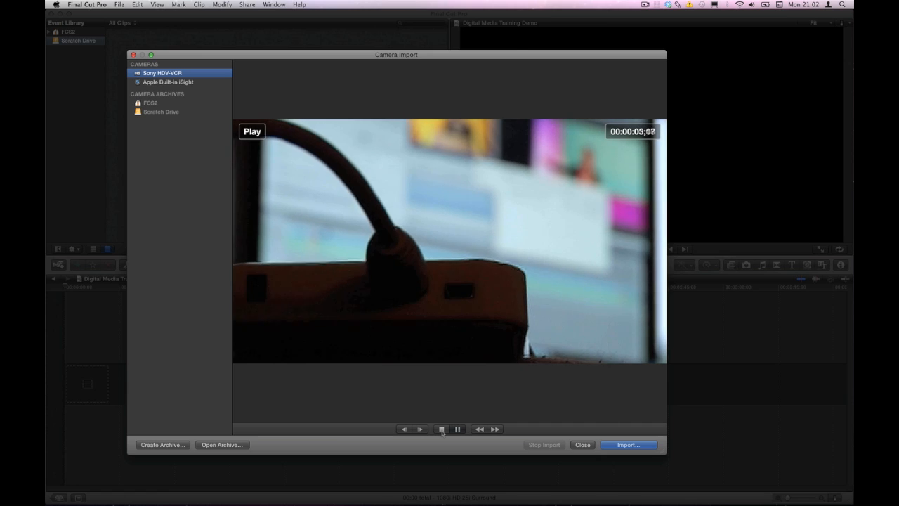
key(l)
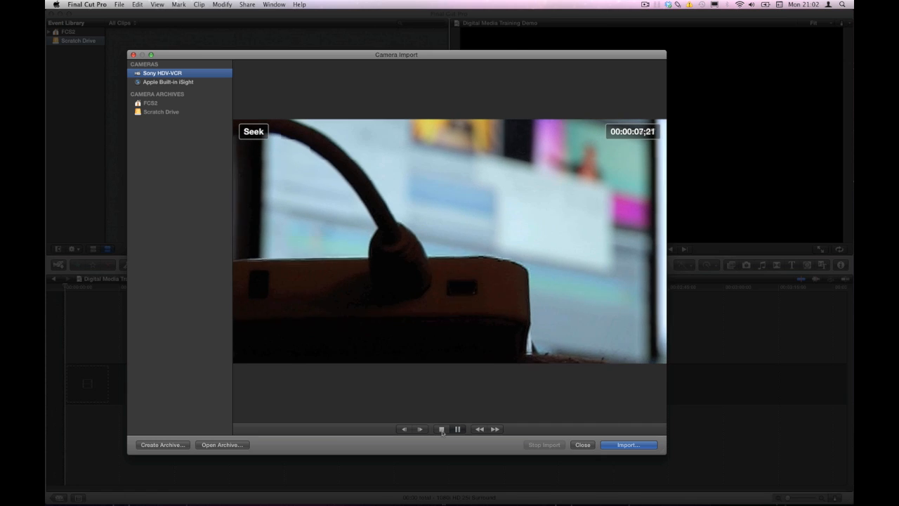
key(k)
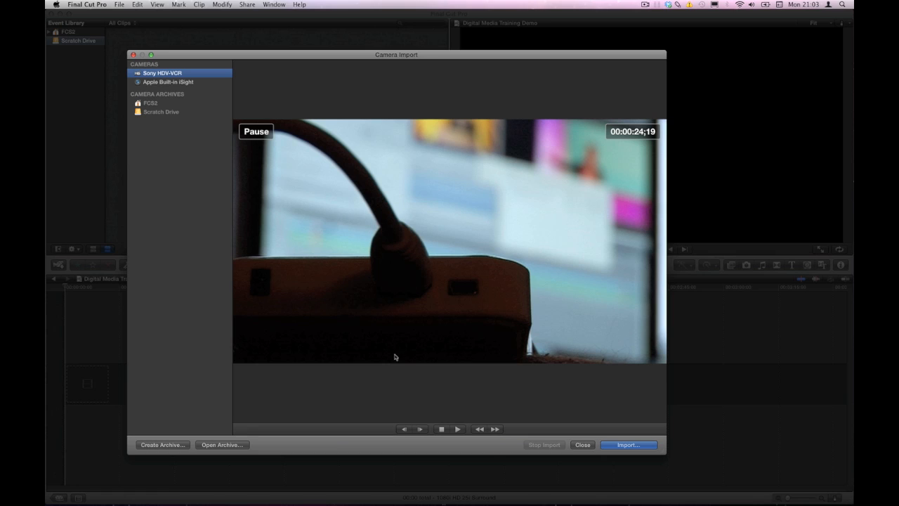
- Rewind the tape to about 00:00:09 and play it from there to cue the import start
click(457, 428)
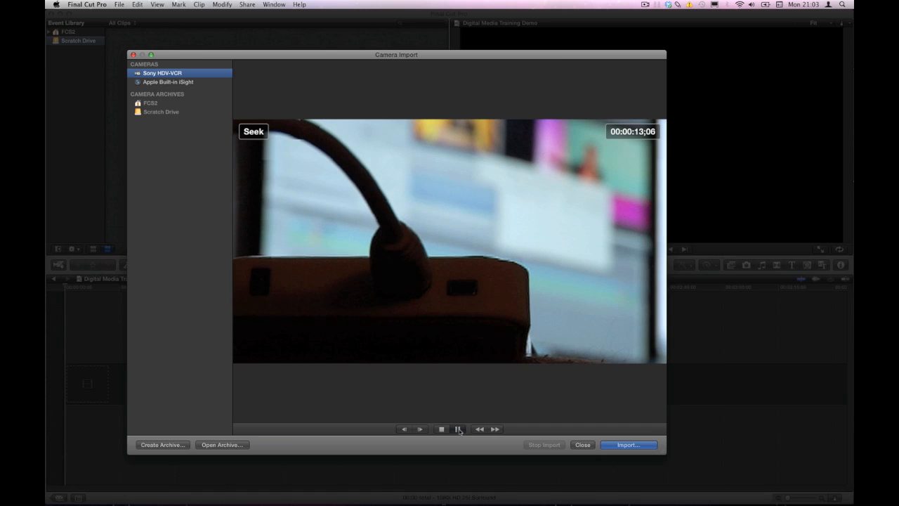
click(458, 430)
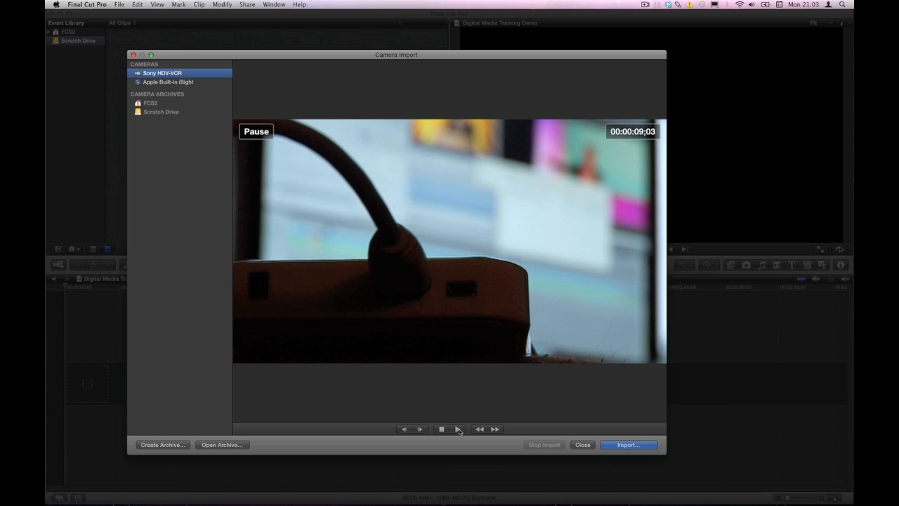
click(458, 429)
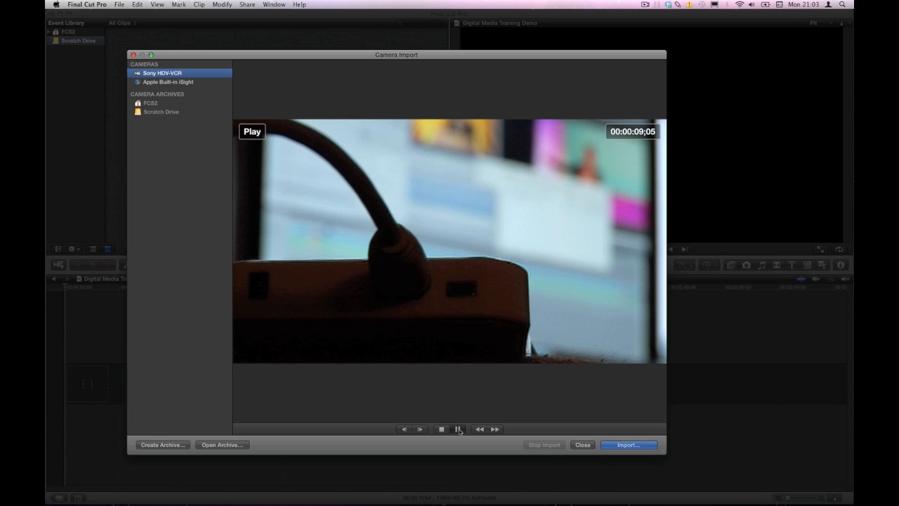
- Set the import to create a new event named demo, saved to the Scratch Drive
click(628, 445)
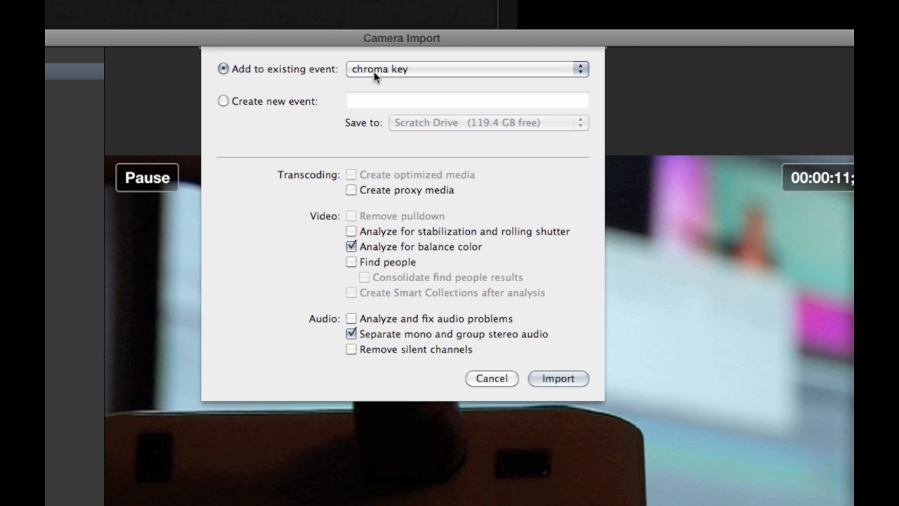
click(225, 102)
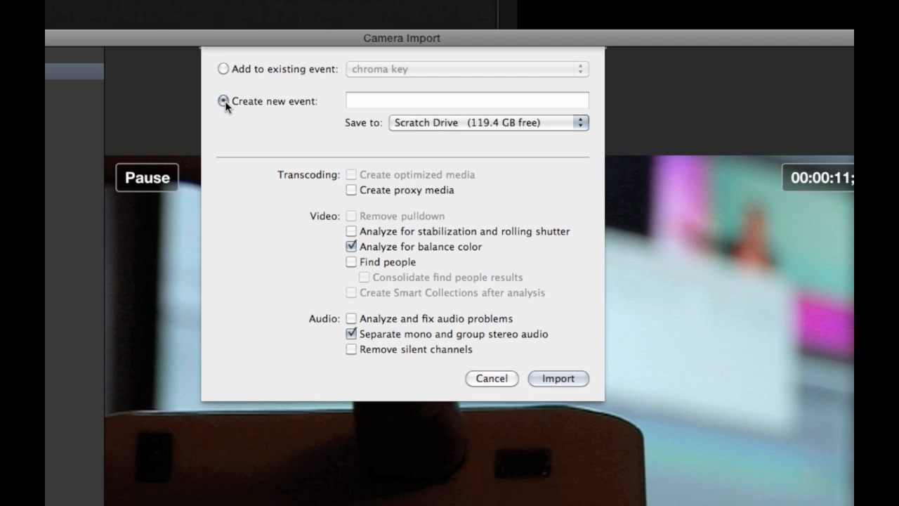
click(380, 100)
text(demo)
click(425, 125)
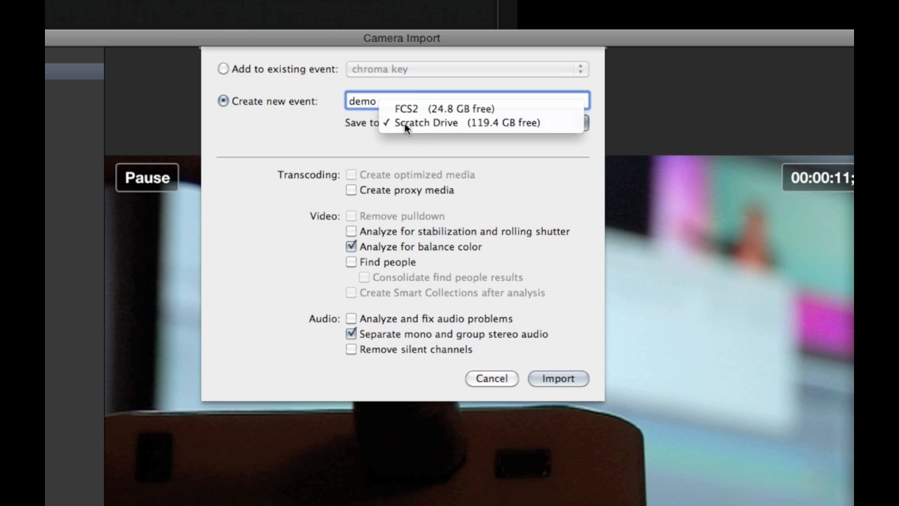
click(451, 124)
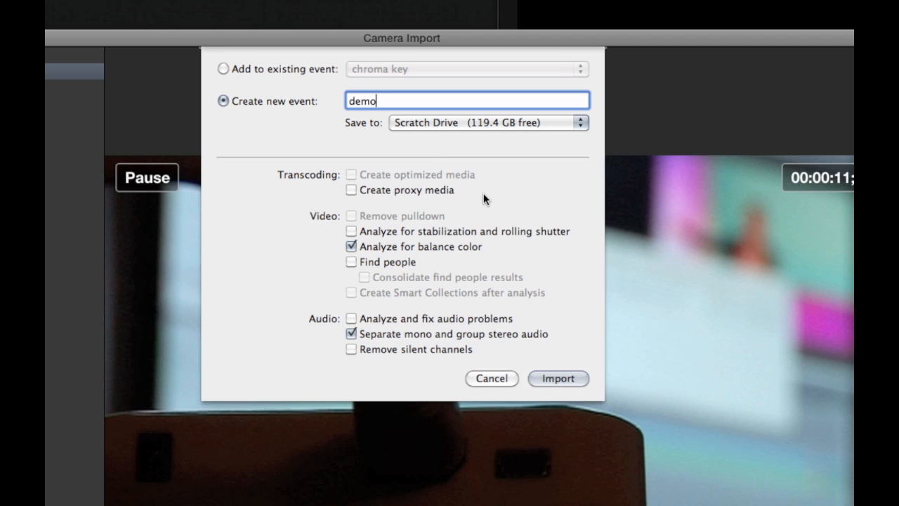
- Enable stabilization and rolling shutter analysis, Find people, audio problem fixing and silent channel removal, and start the import
mouse_move(483, 193)
click(352, 231)
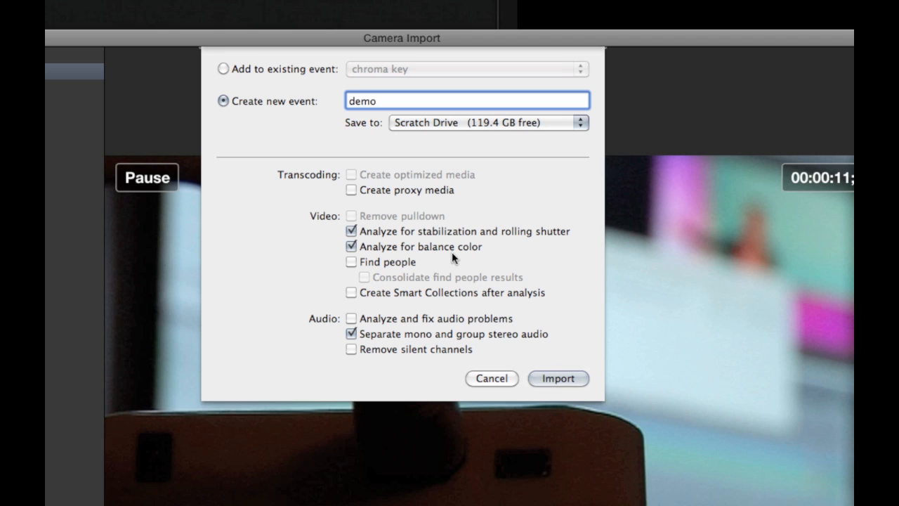
click(351, 262)
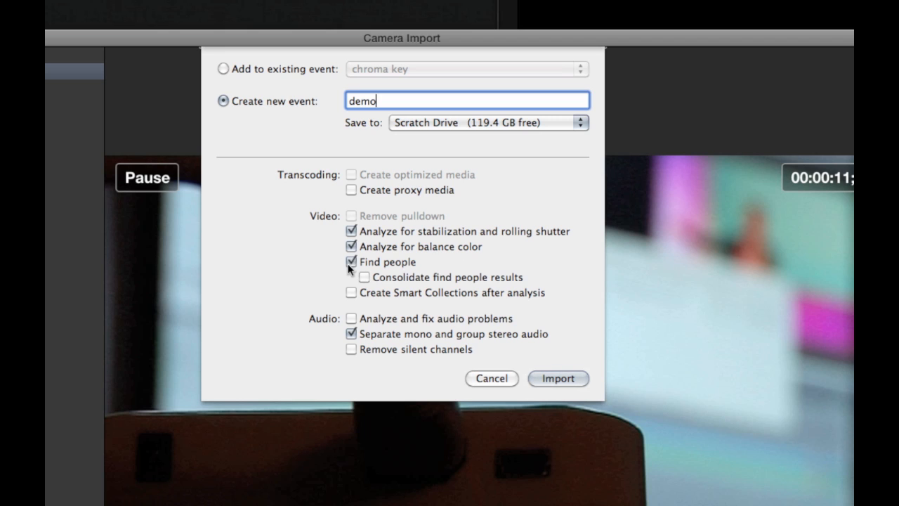
click(351, 318)
click(350, 349)
click(556, 378)
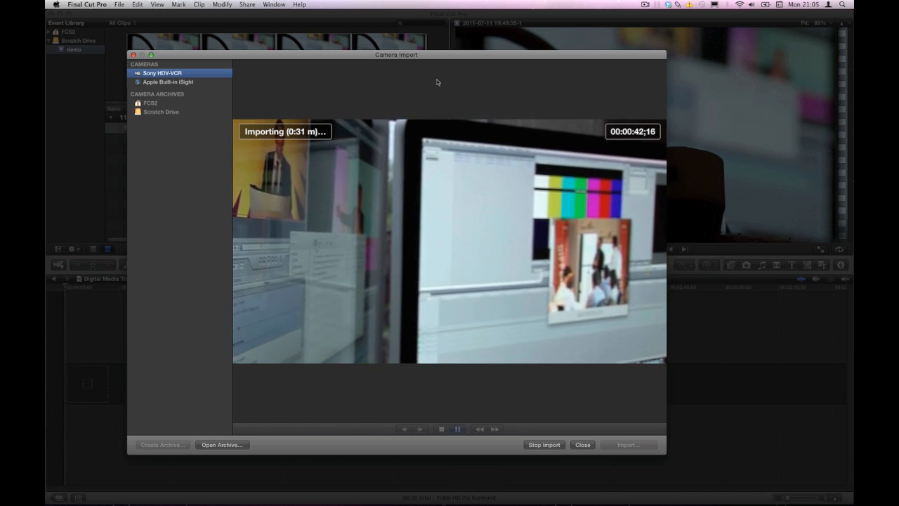
- Move the Camera Import window aside to check the incoming clips, stop the import and close the window
drag(377, 57, 417, 176)
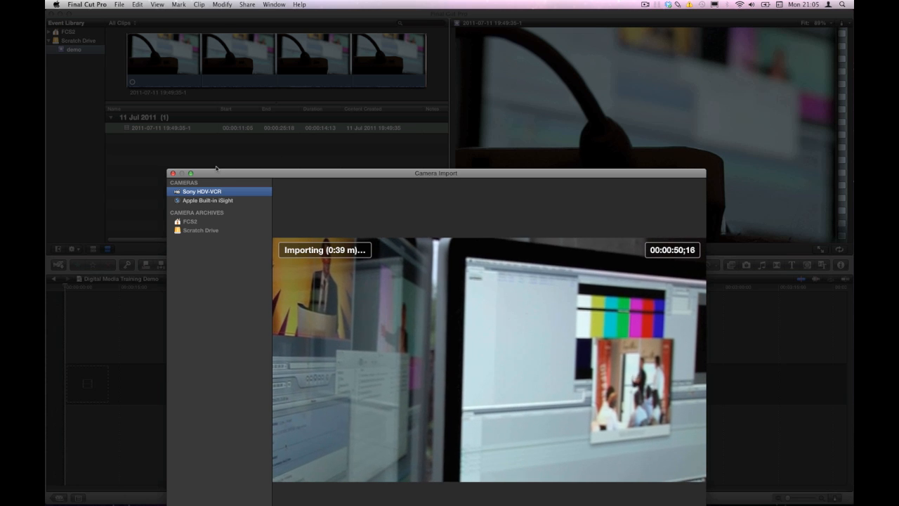
drag(257, 173, 248, 63)
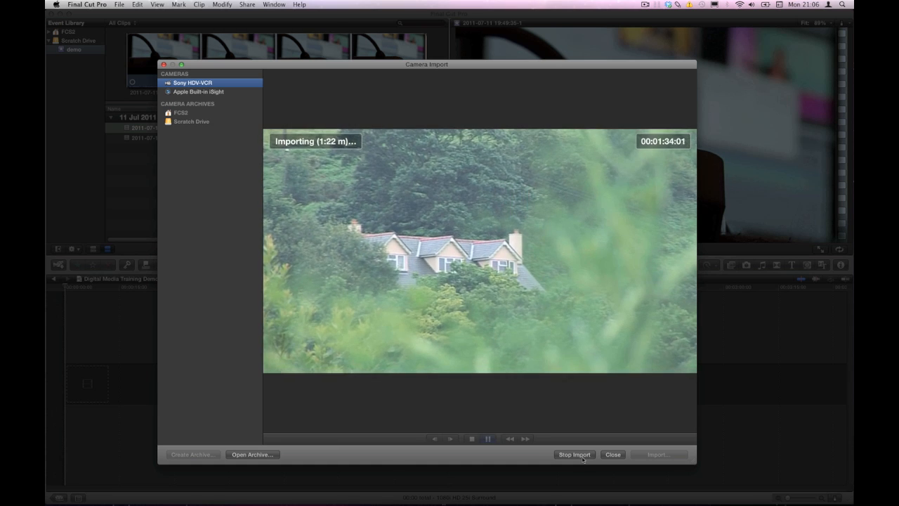
click(582, 457)
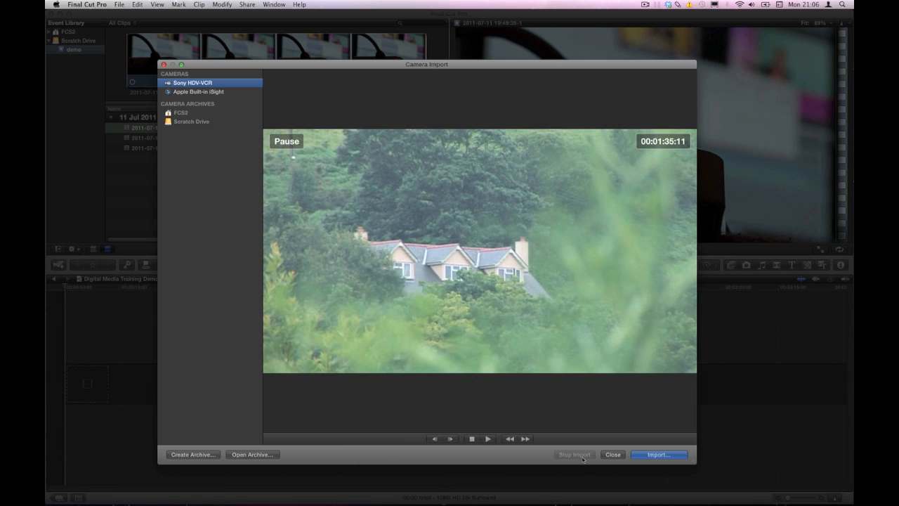
click(613, 454)
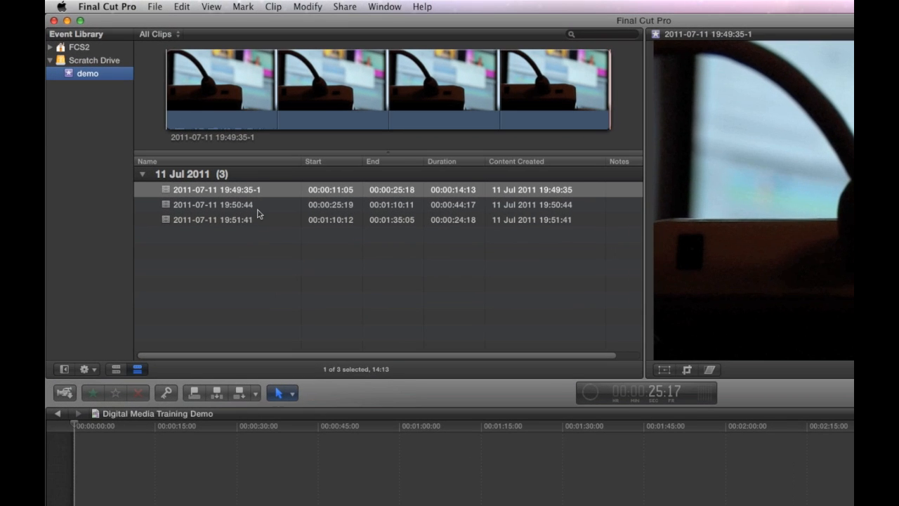
- Look through the imported clips in the demo event one by one
click(253, 205)
click(254, 220)
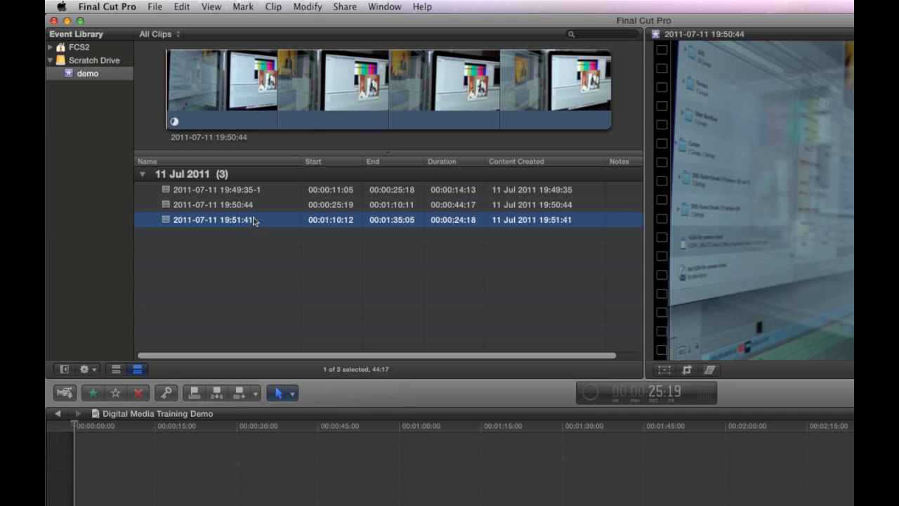
click(250, 203)
click(250, 197)
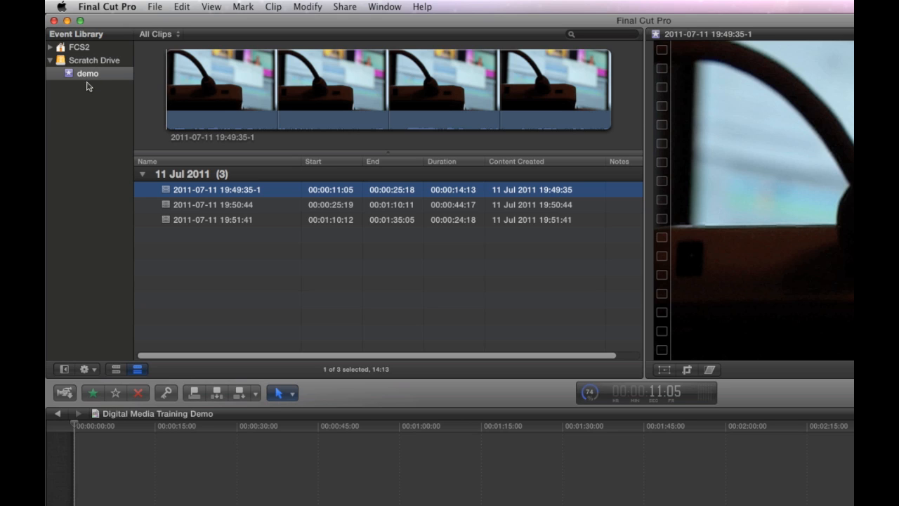
click(284, 204)
click(285, 218)
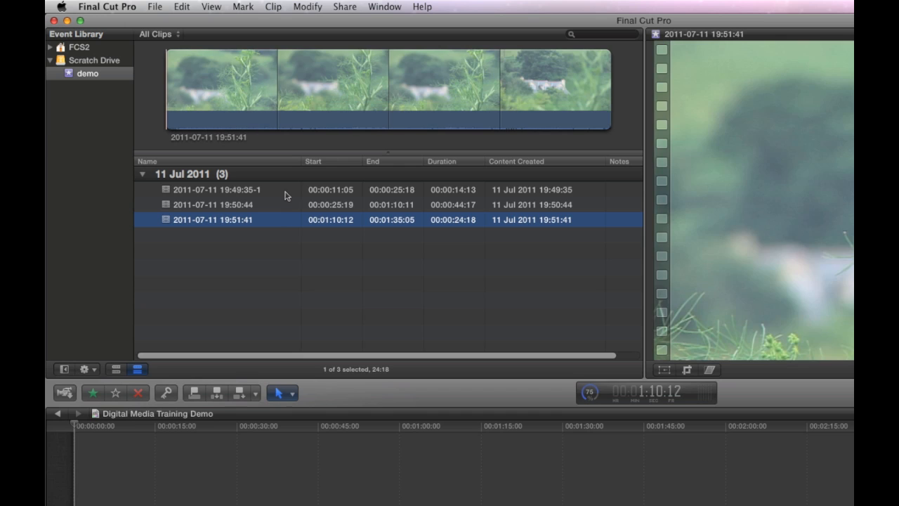
click(285, 193)
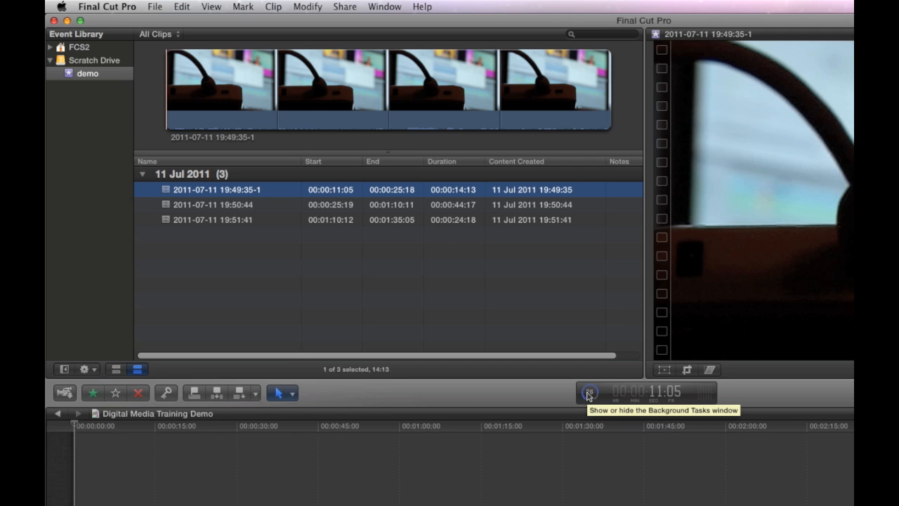
- Examine the progress of the Transcoding and Analysis tasks in the Background Tasks window, and close it
click(589, 395)
drag(289, 398, 322, 213)
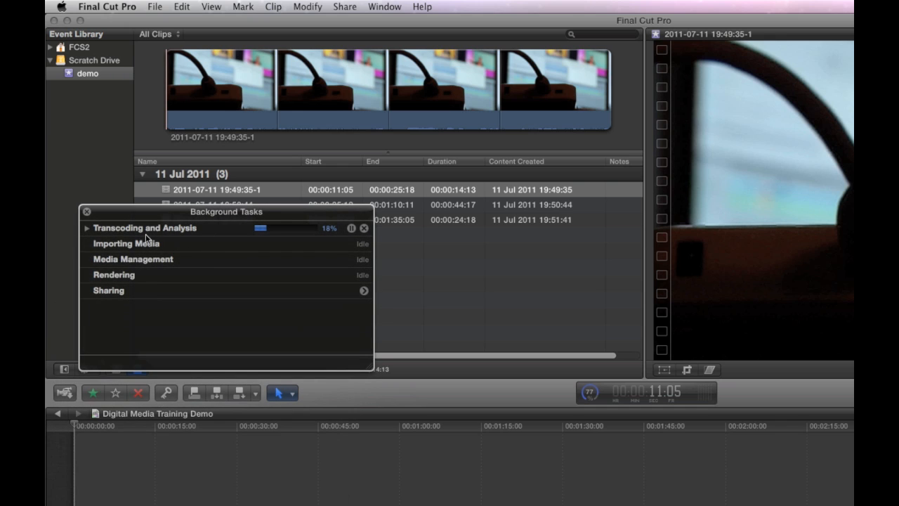
click(88, 228)
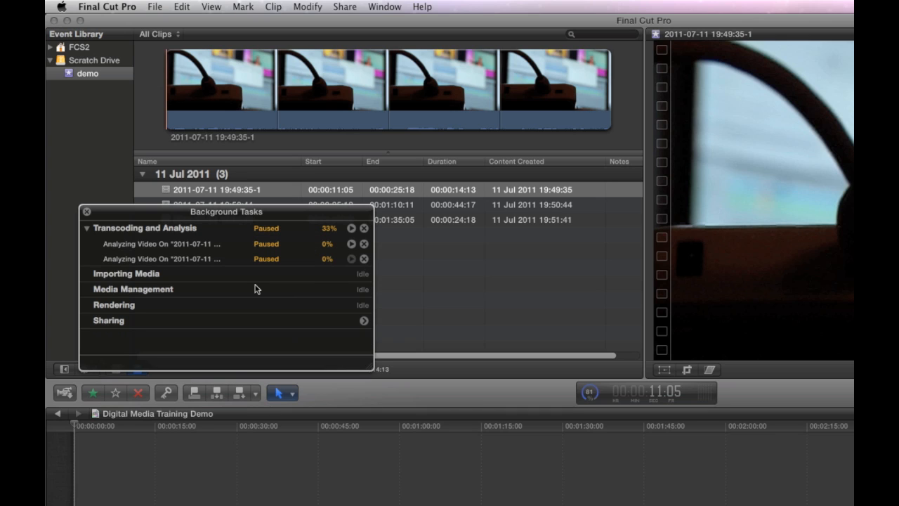
click(451, 277)
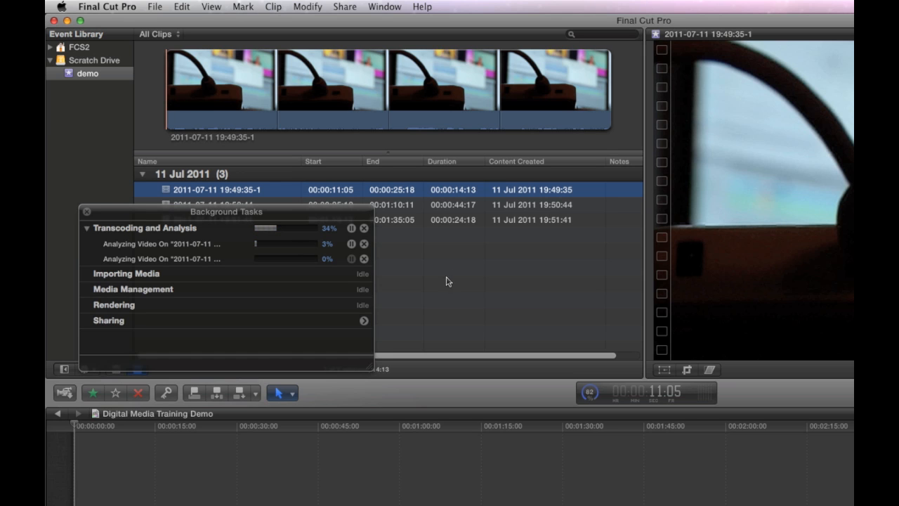
click(86, 211)
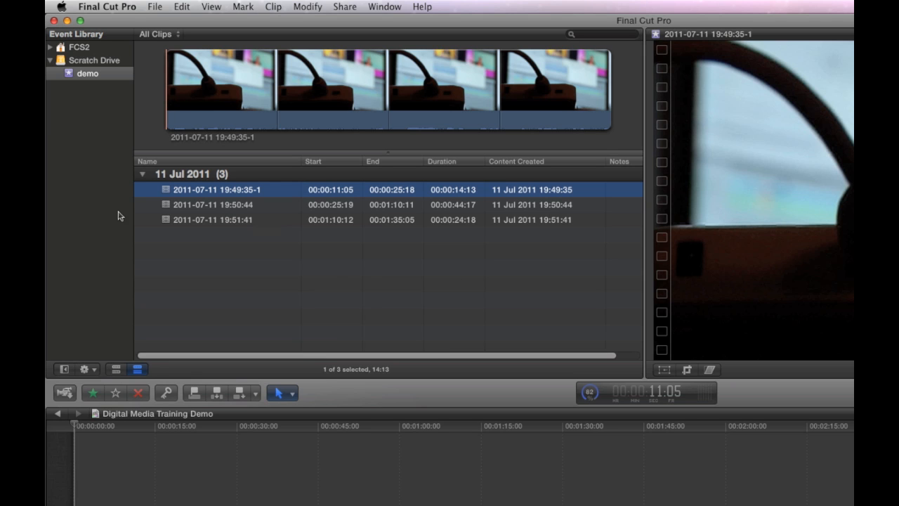
- Skim through the second imported clip in the demo event and move on to the third
click(246, 205)
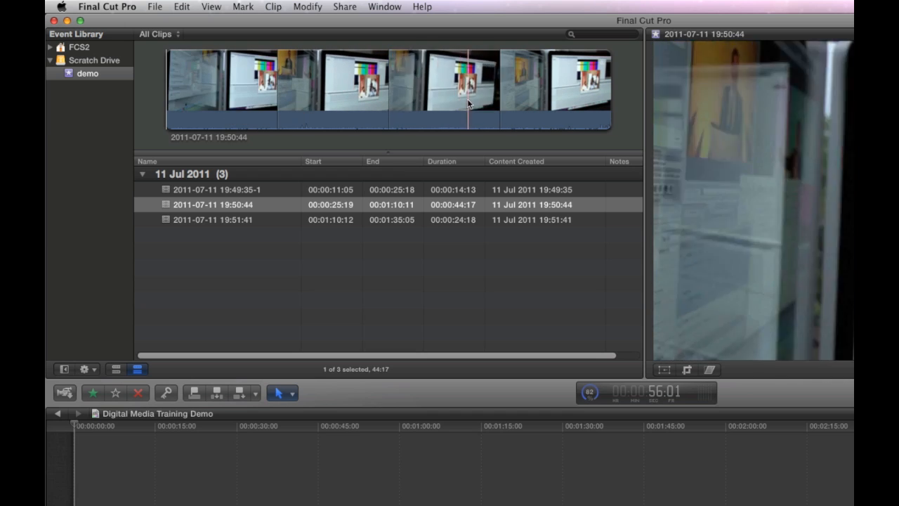
key(Down)
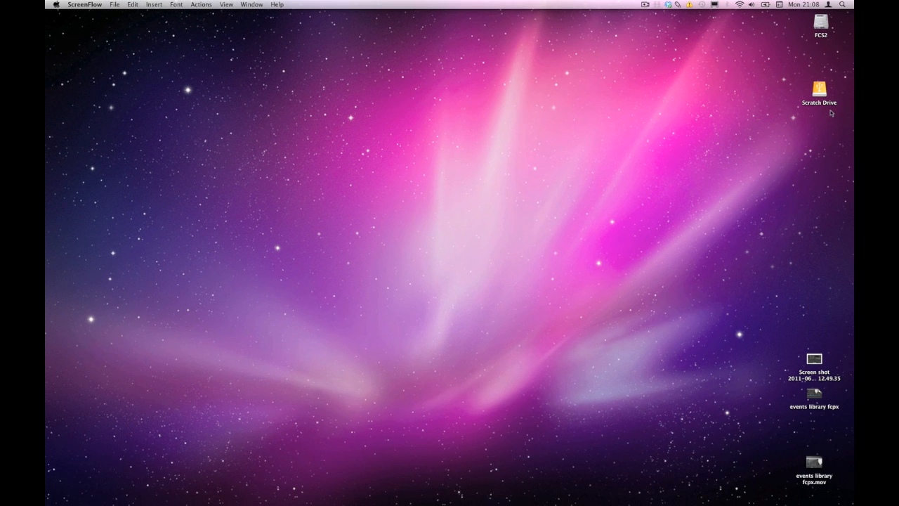
- Open the Scratch Drive in Finder and inspect the Original Media and Render Files folders of the demo event in Final Cut Events
double_click(818, 93)
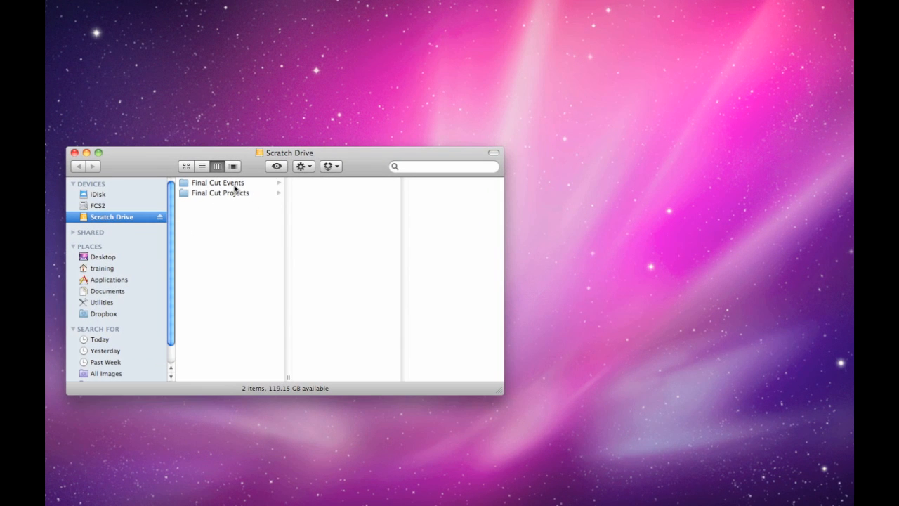
click(235, 185)
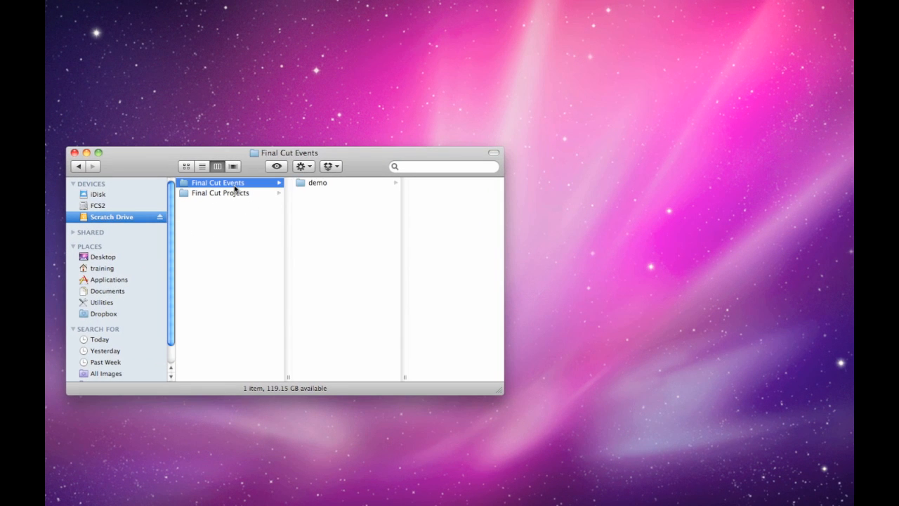
click(316, 184)
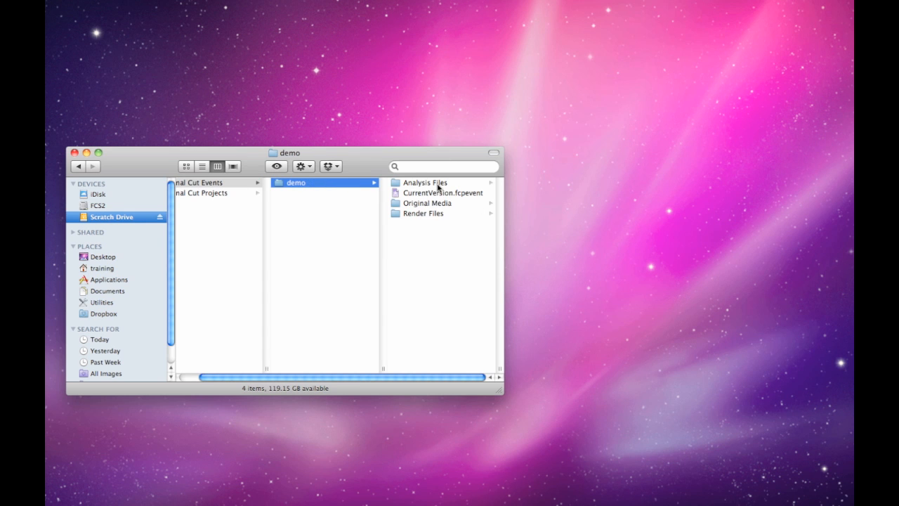
click(437, 203)
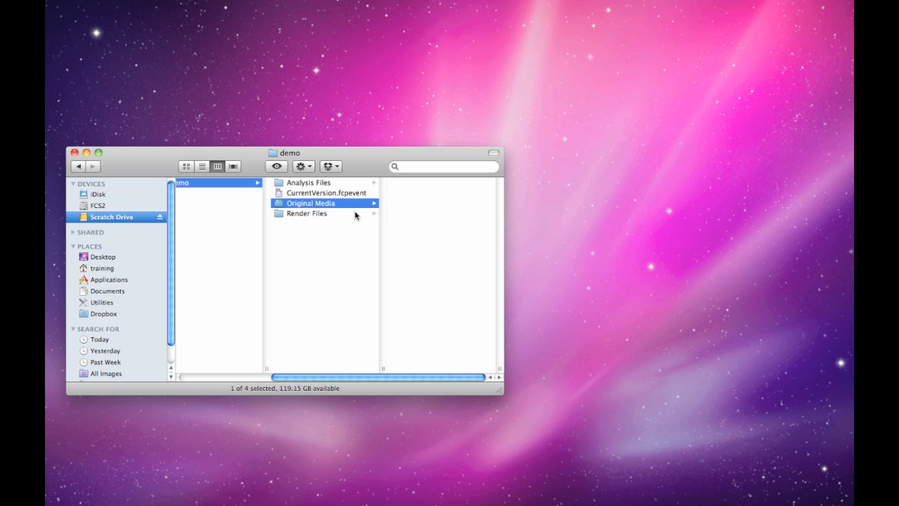
click(341, 215)
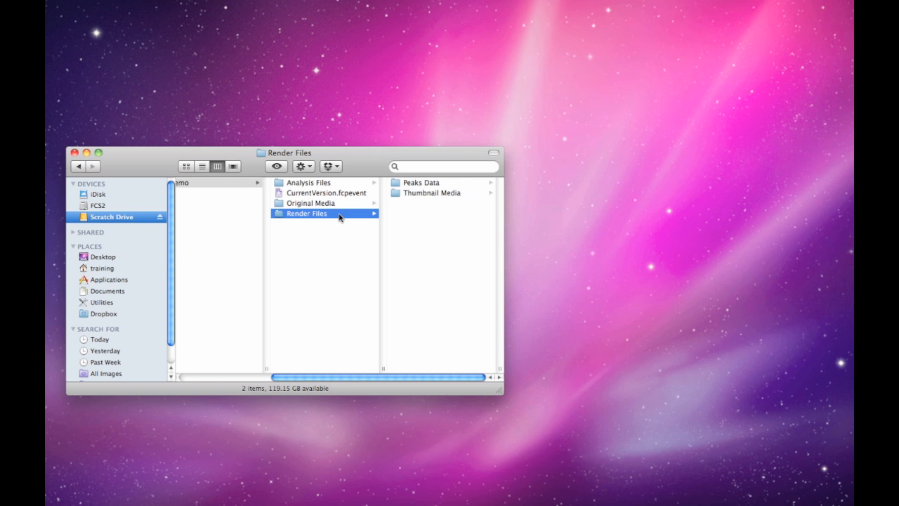
- Widen the Scratch Drive window and look through the Color Adjustment Files, Find People Files and Stabilization folders in the event's Analysis Files
drag(501, 397, 684, 410)
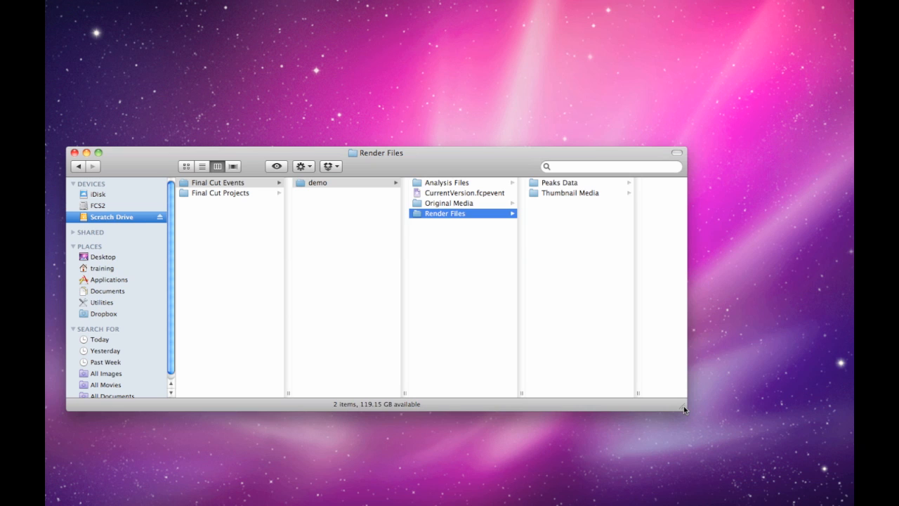
click(446, 184)
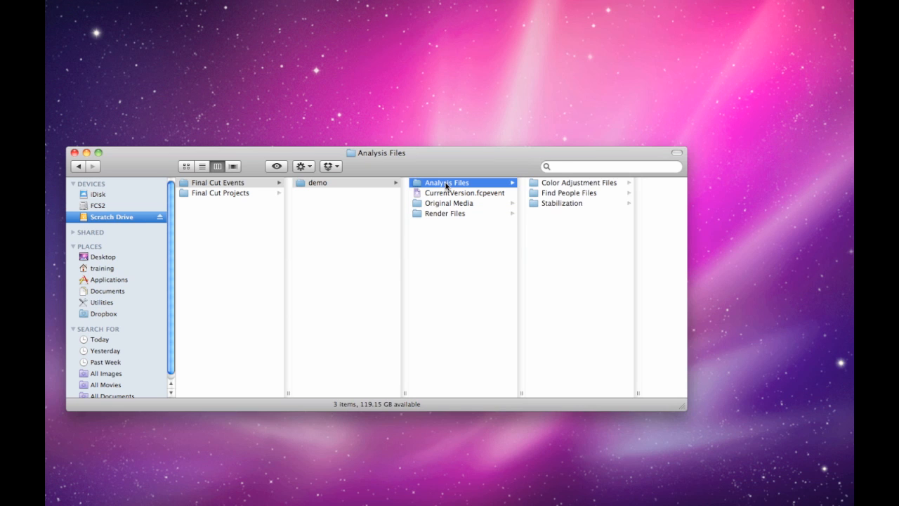
click(575, 183)
key(Down)
key(Down)
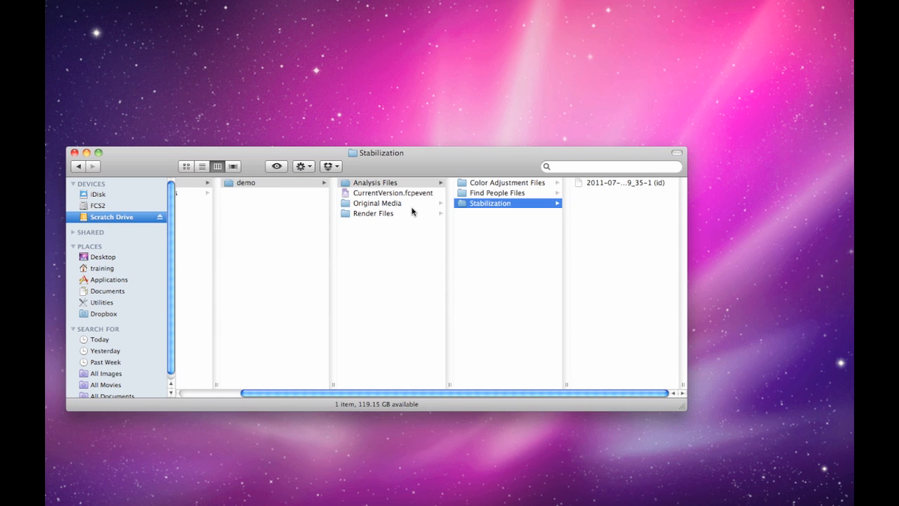
drag(441, 394, 372, 394)
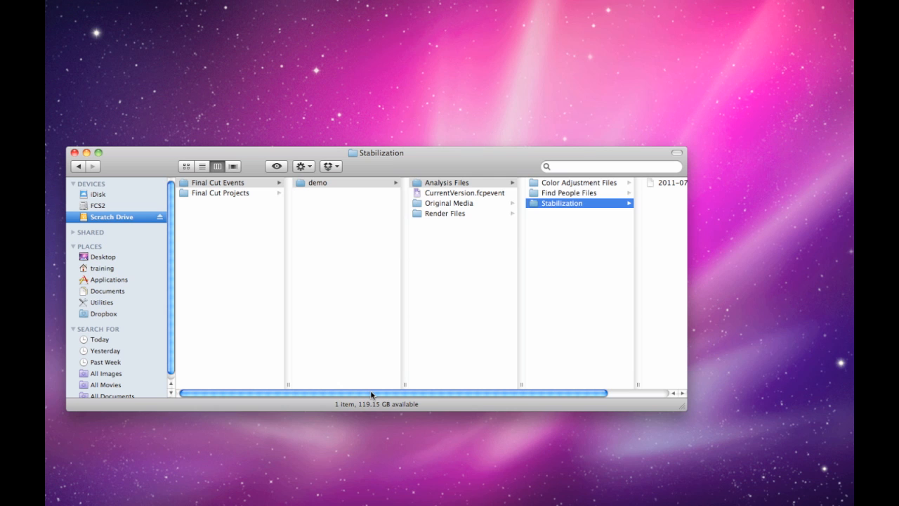